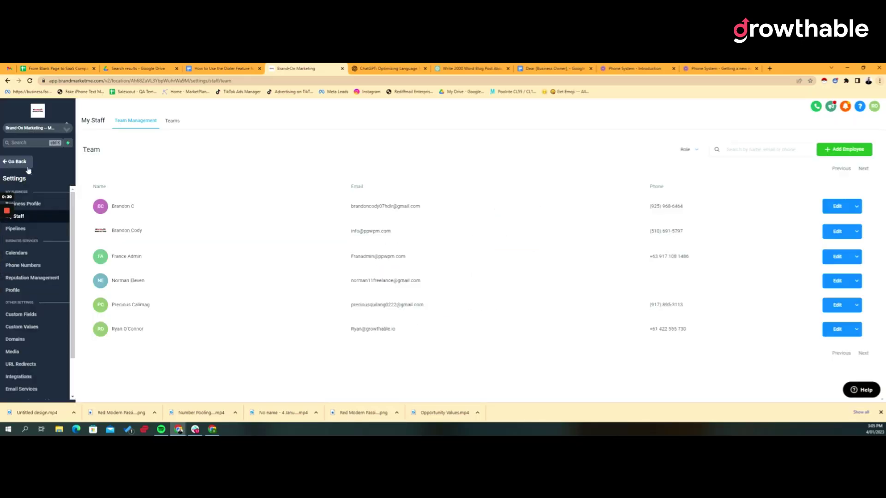
{"action": "left_click", "coordinate": [27, 167]}
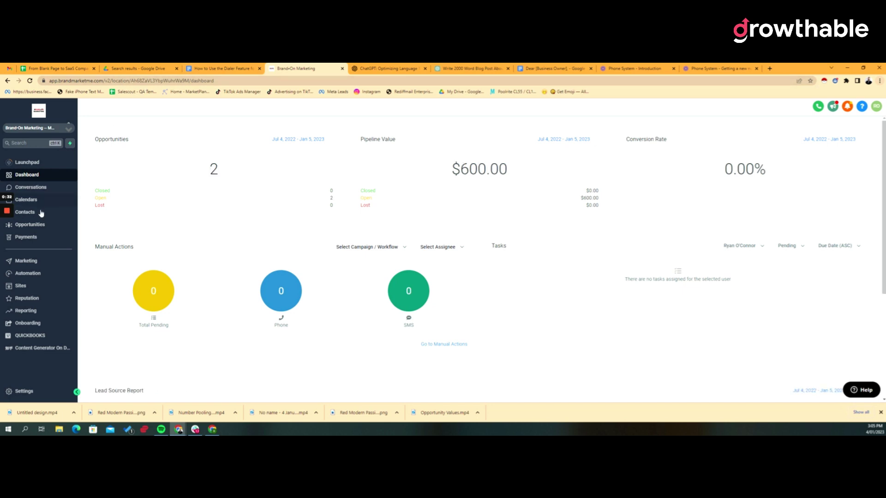
{"action": "left_click", "coordinate": [32, 212]}
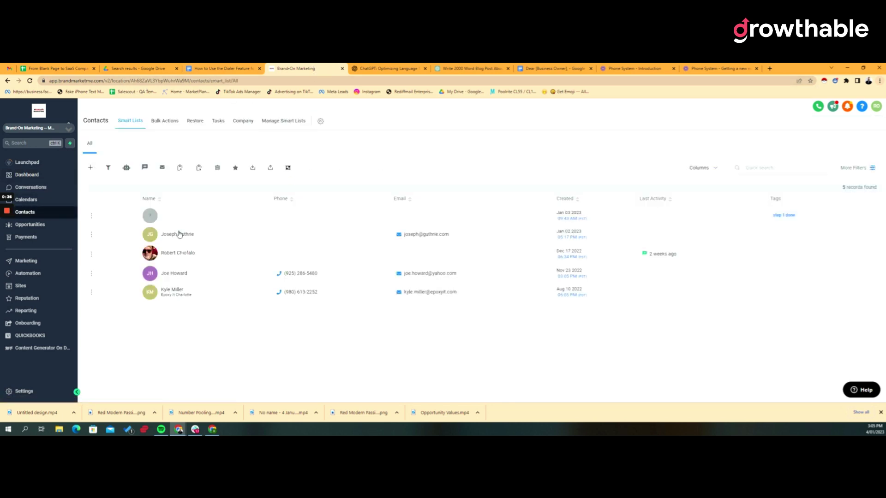
{"action": "left_click", "coordinate": [187, 235]}
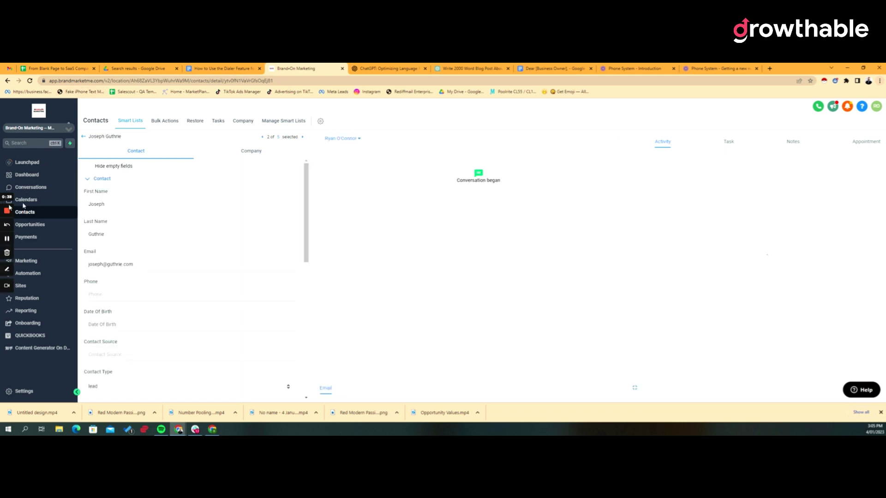
{"action": "left_click", "coordinate": [119, 295]}
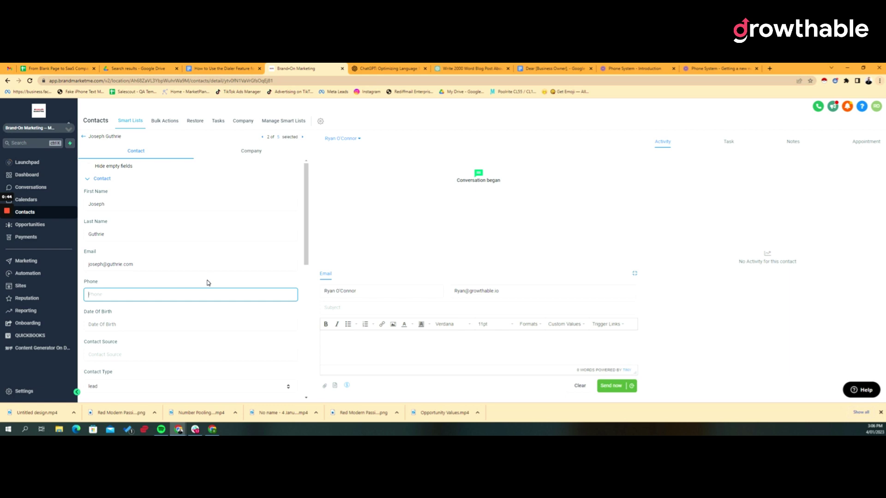
{"action": "type", "text": "4"}
{"action": "type", "text": "1"}
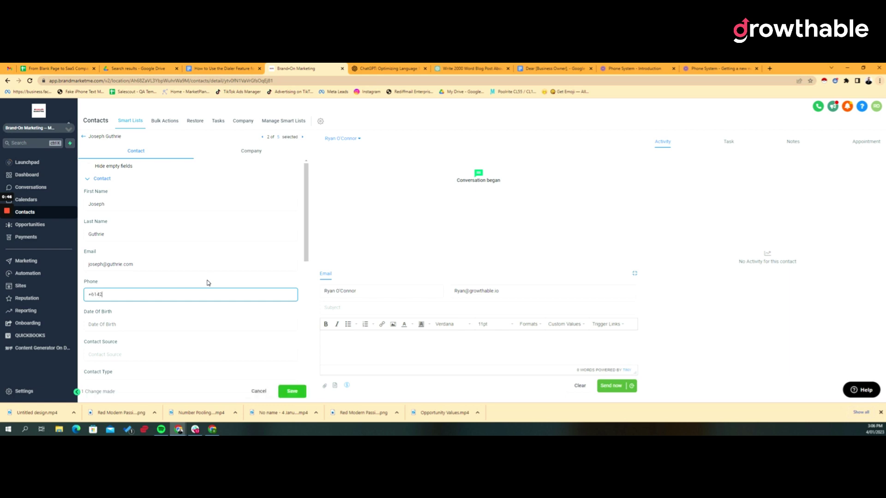
{"action": "type", "text": "2555730"}
{"action": "key", "text": "Tab"}
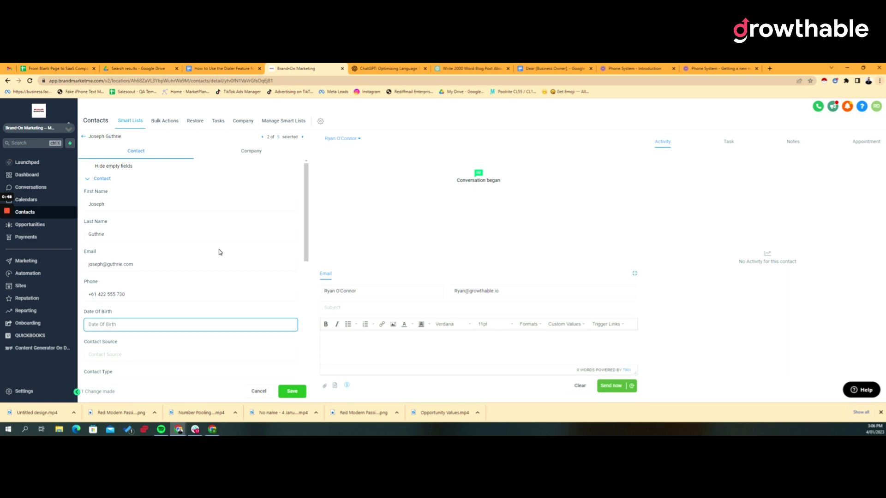
{"action": "left_click", "coordinate": [292, 391]}
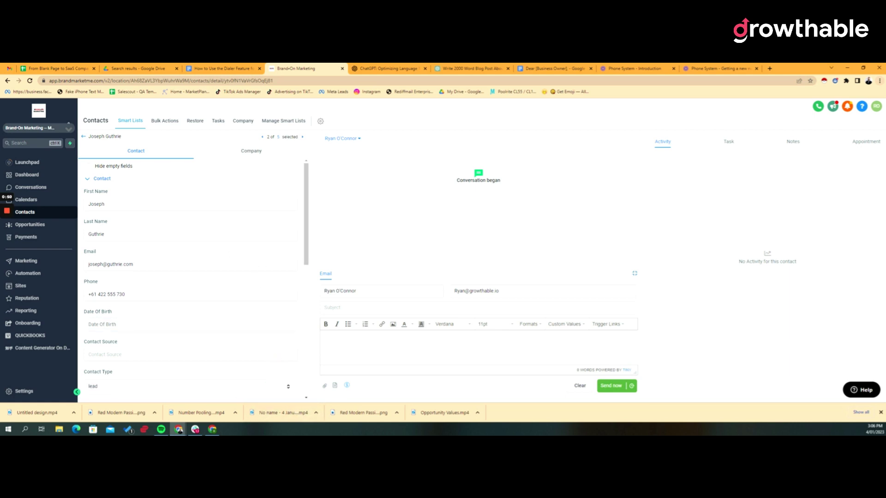
{"action": "left_click", "coordinate": [358, 140]}
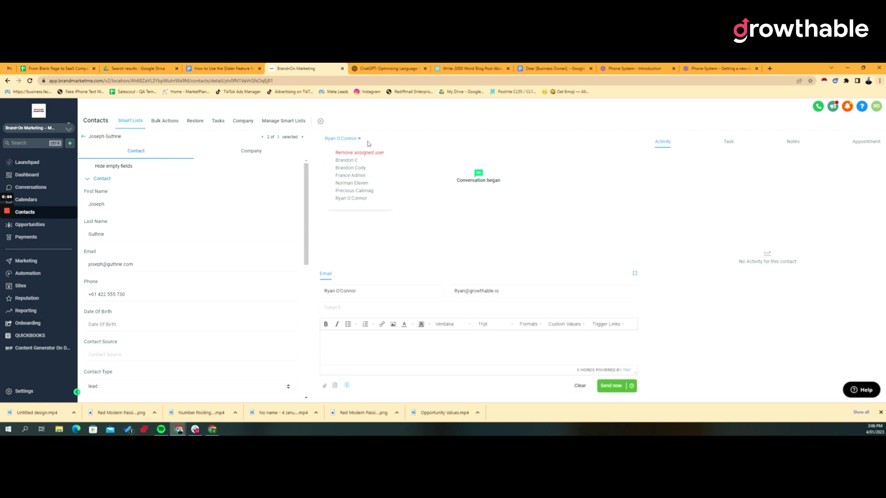
{"action": "left_click", "coordinate": [712, 118]}
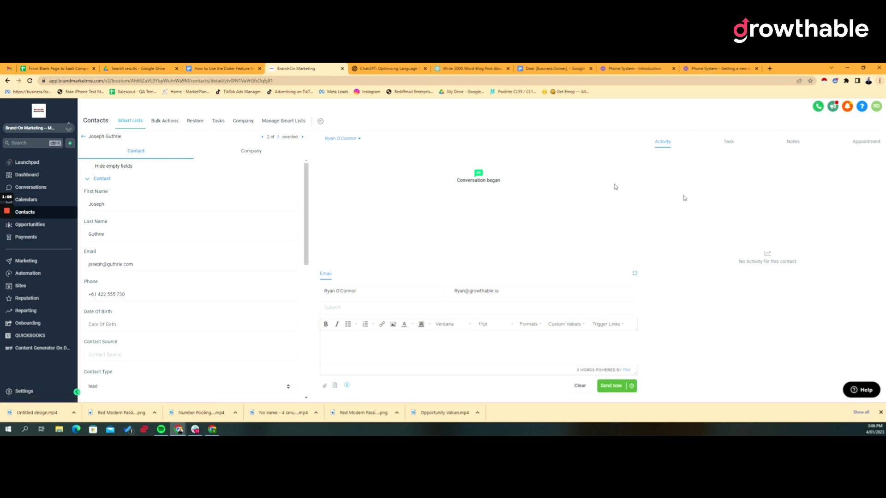
Step: Open the soft-phone dialer with Agency Number as caller and show its contacts list
{"action": "left_click", "coordinate": [818, 107]}
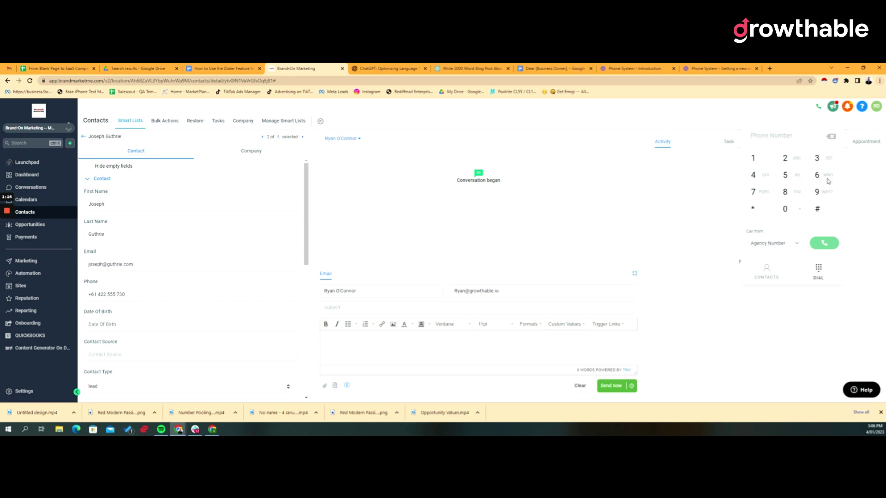
{"action": "left_click", "coordinate": [798, 244]}
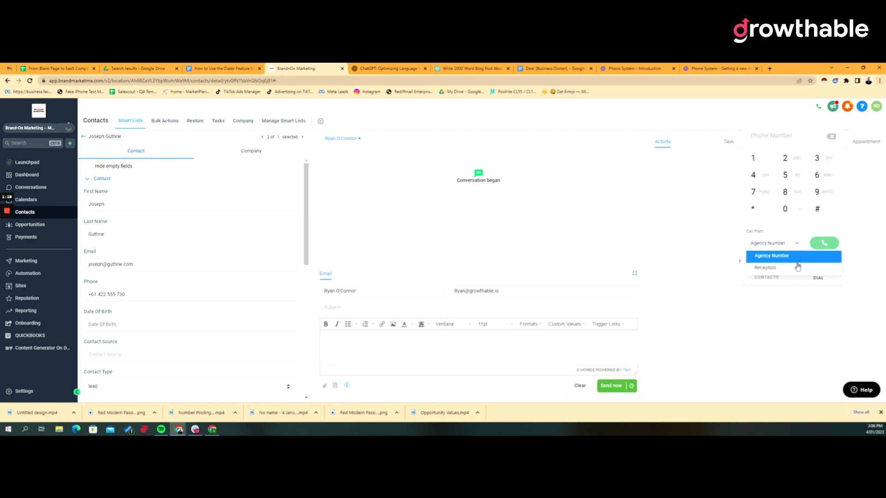
{"action": "left_click", "coordinate": [800, 256]}
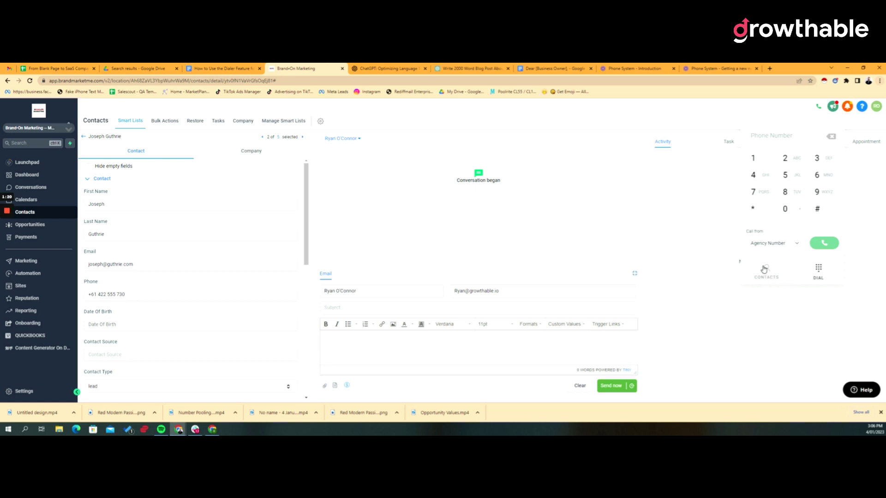
{"action": "left_click", "coordinate": [764, 270]}
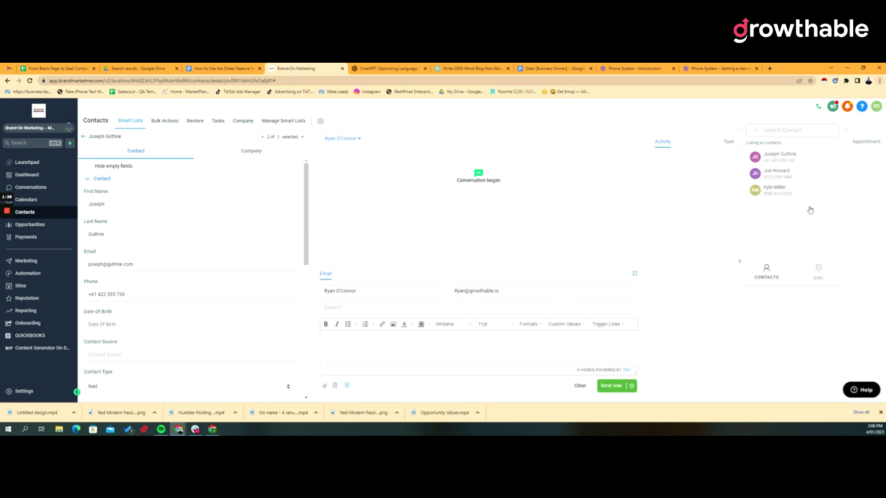
{"action": "left_click", "coordinate": [797, 172]}
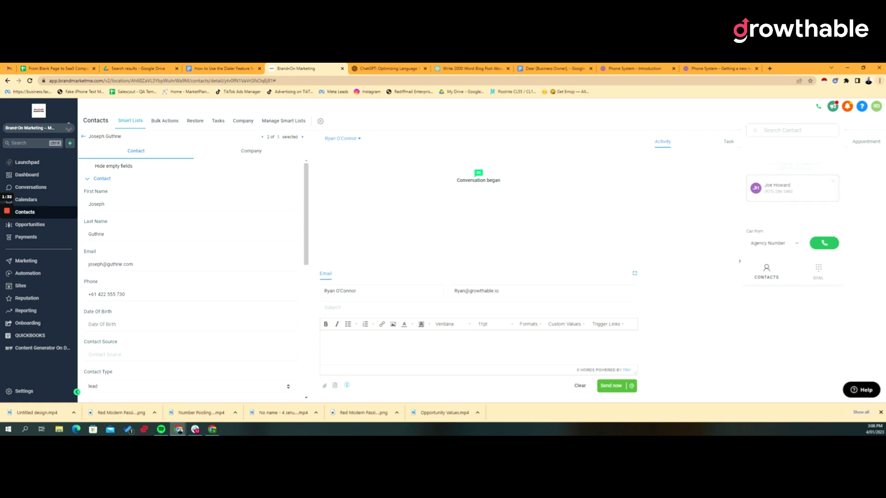
{"action": "left_click", "coordinate": [793, 246]}
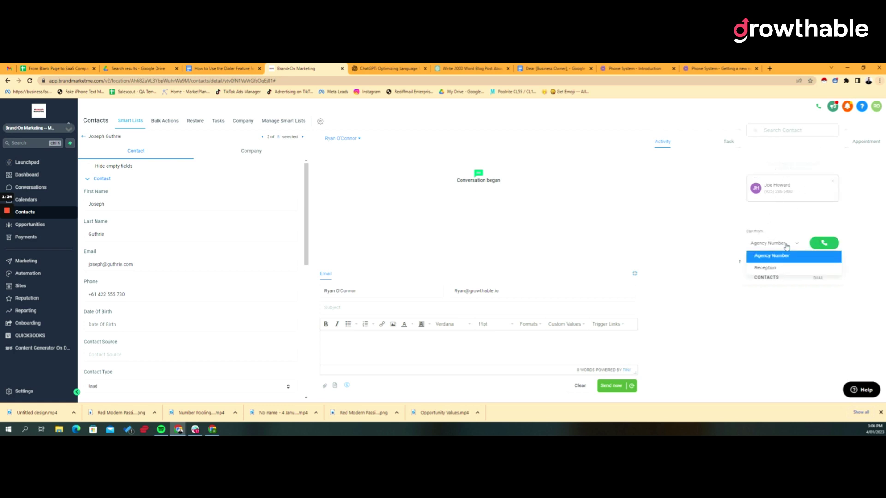
{"action": "left_click", "coordinate": [787, 260]}
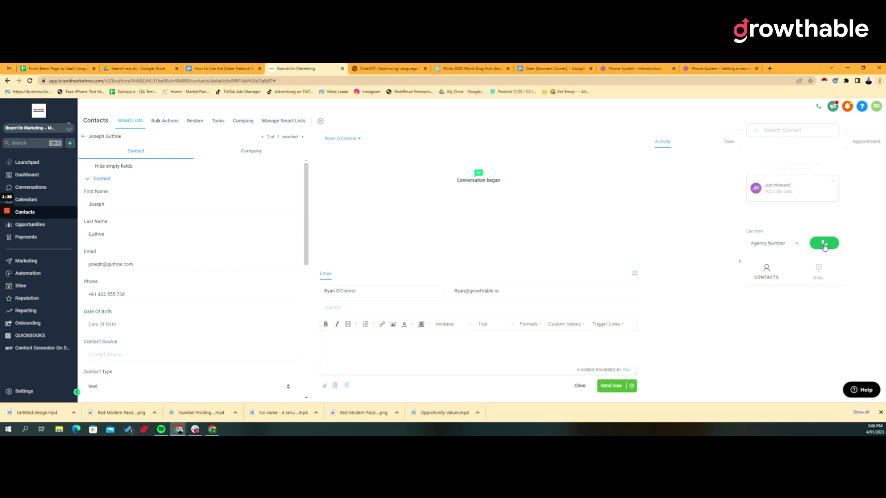
{"action": "left_click", "coordinate": [825, 246]}
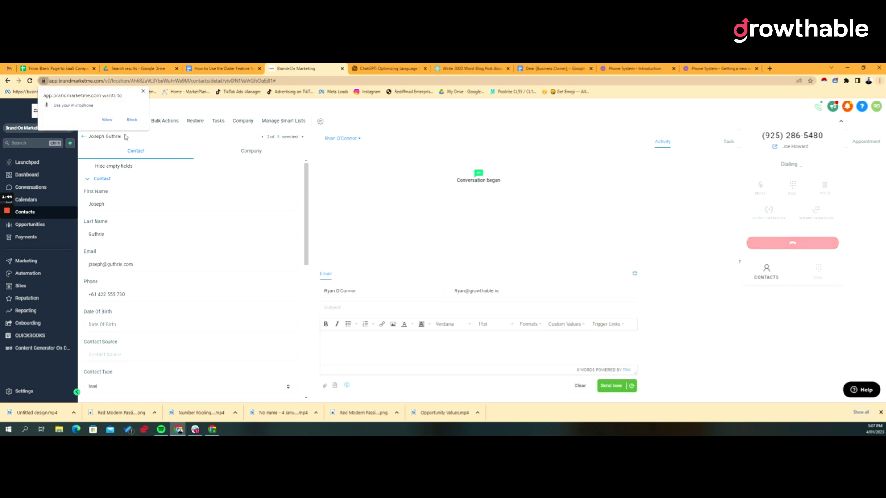
{"action": "left_click", "coordinate": [107, 121]}
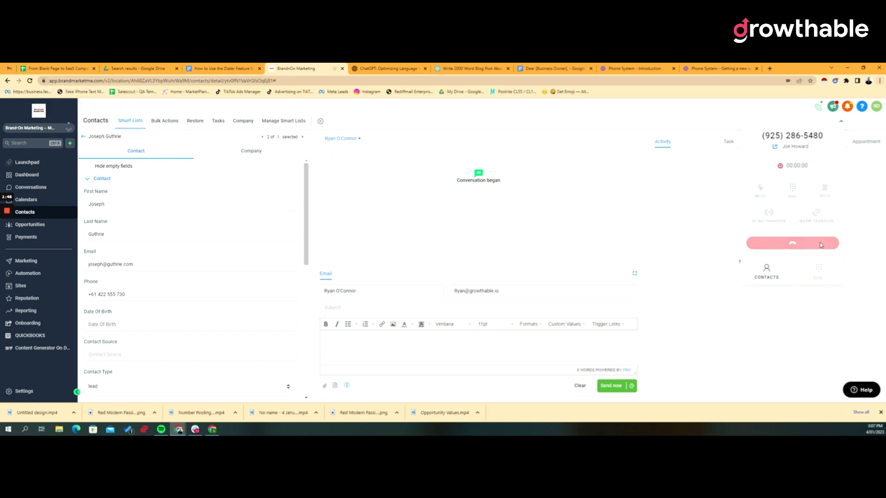
{"action": "left_click", "coordinate": [841, 122]}
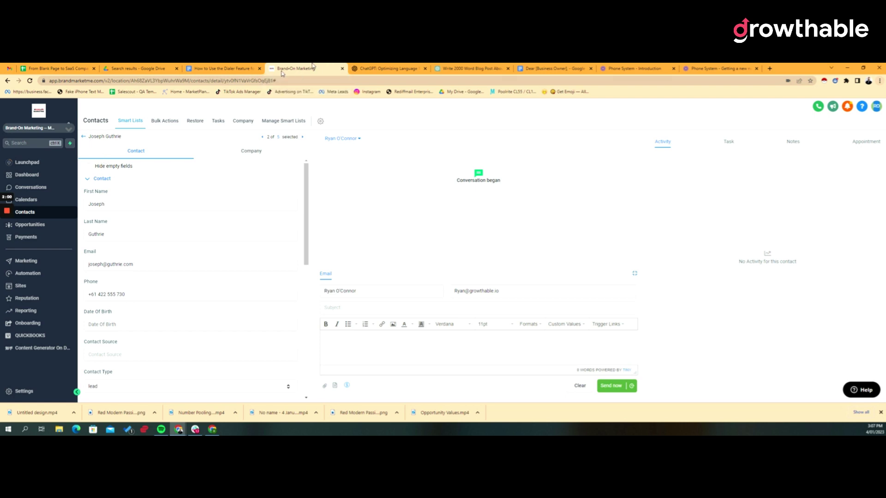
Step: Reopen the contact from the Contacts list and send the SMS "Hey this is an SMS"
{"action": "left_click", "coordinate": [83, 137]}
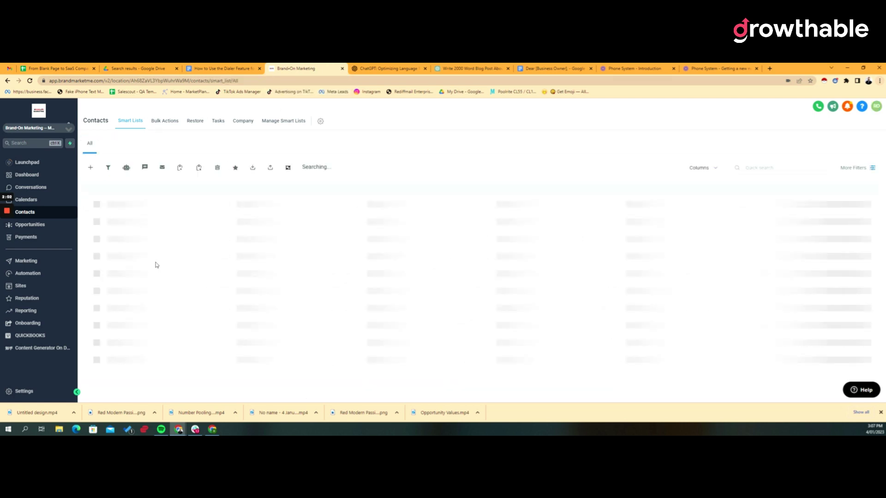
{"action": "left_click", "coordinate": [182, 235]}
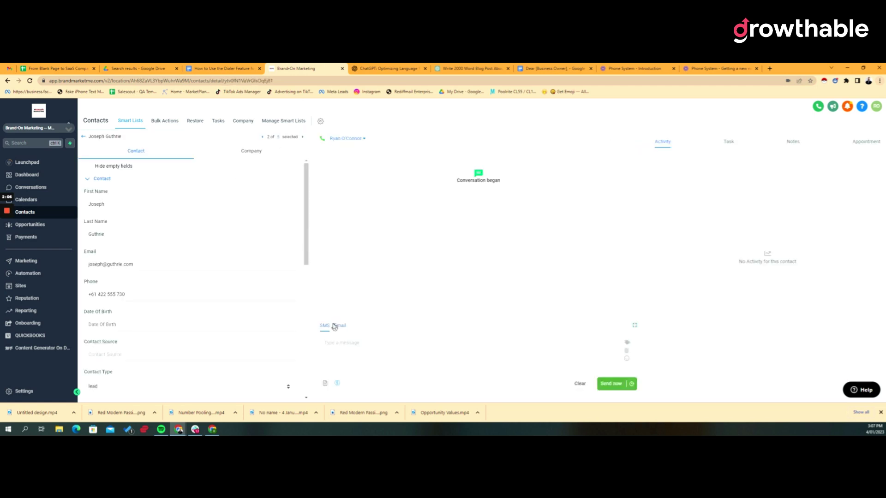
{"action": "left_click", "coordinate": [336, 346]}
{"action": "type", "text": "Hey this is an SMS"}
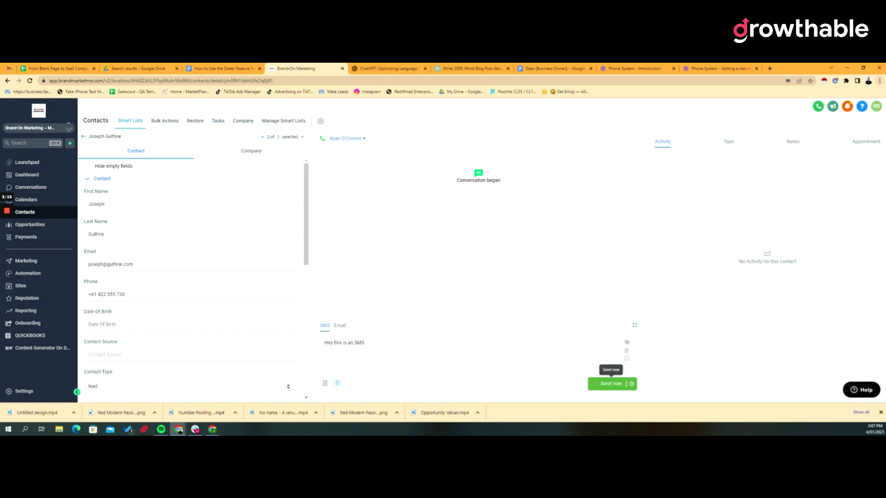
{"action": "left_click", "coordinate": [612, 385]}
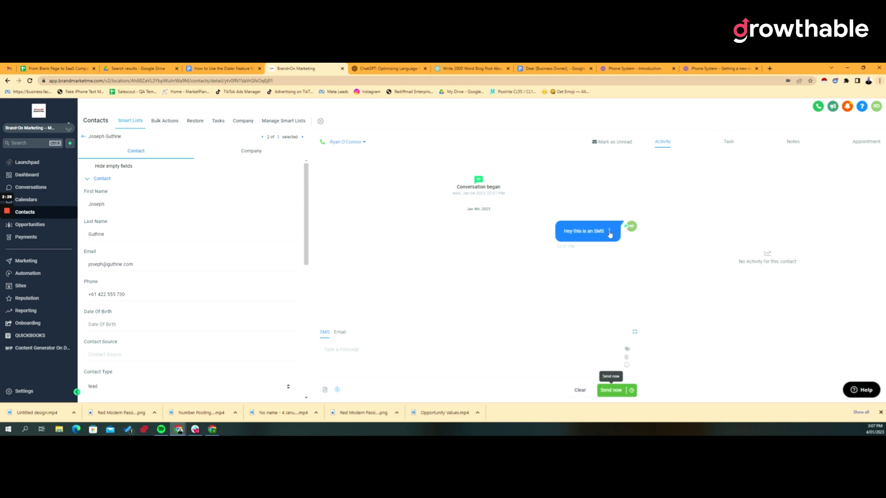
{"action": "left_click", "coordinate": [609, 233]}
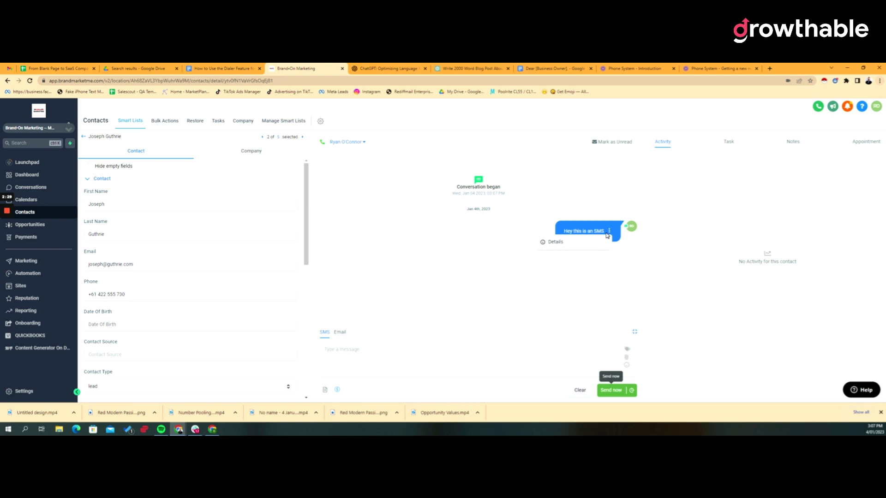
{"action": "left_click", "coordinate": [569, 243]}
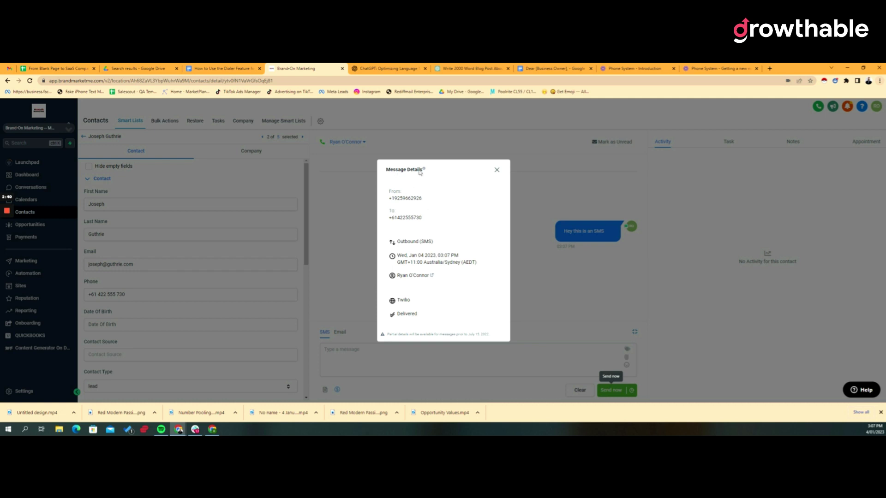
{"action": "left_click_drag", "start_coordinate": [390, 199], "coordinate": [433, 202]}
{"action": "left_click", "coordinate": [496, 171]}
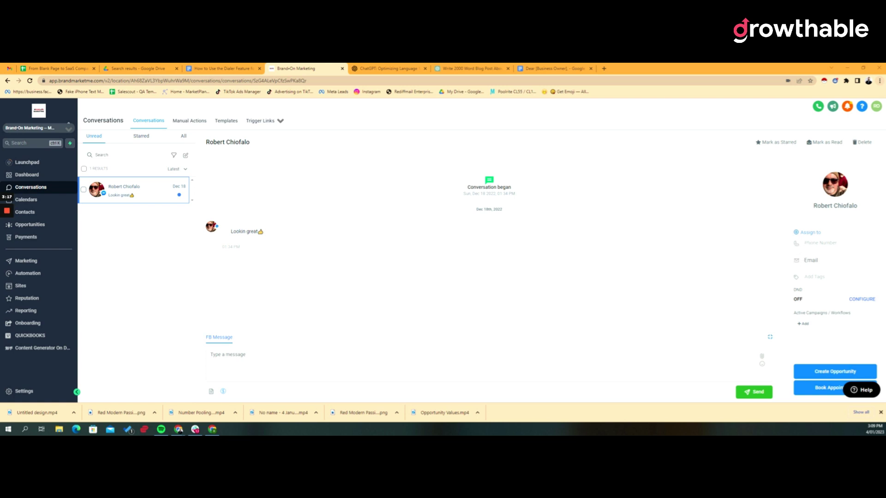
{"action": "left_click", "coordinate": [796, 245]}
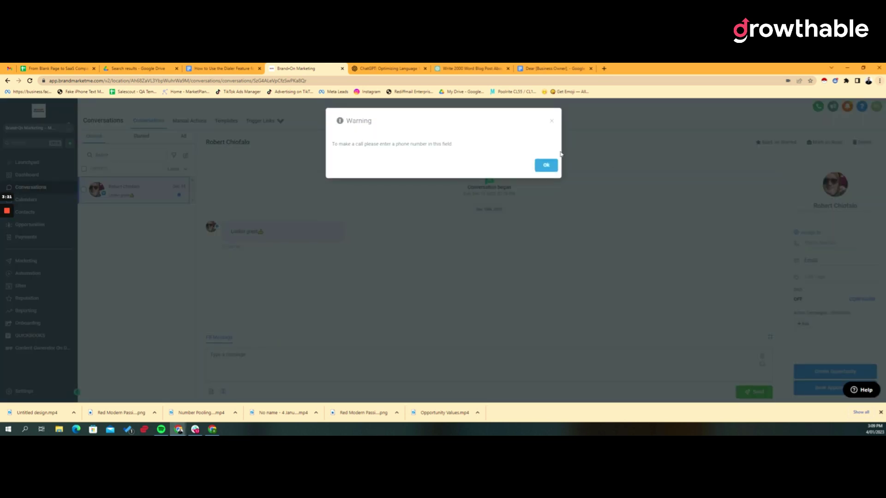
{"action": "left_click", "coordinate": [551, 120]}
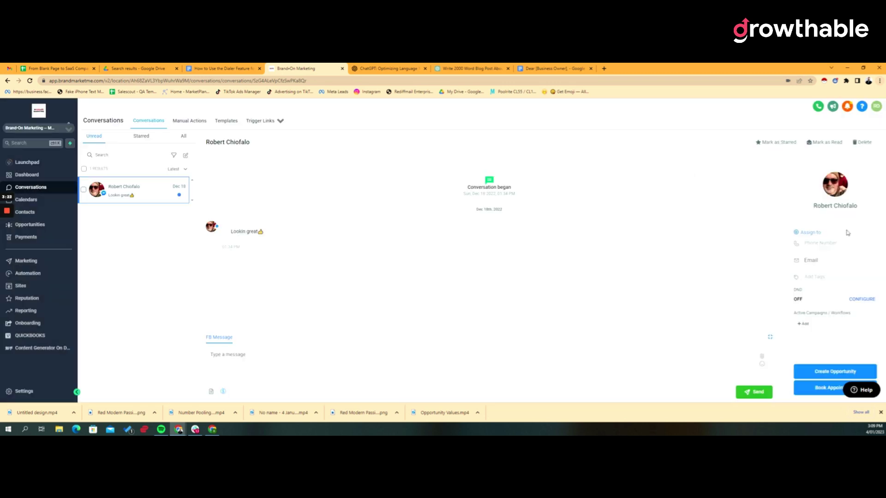